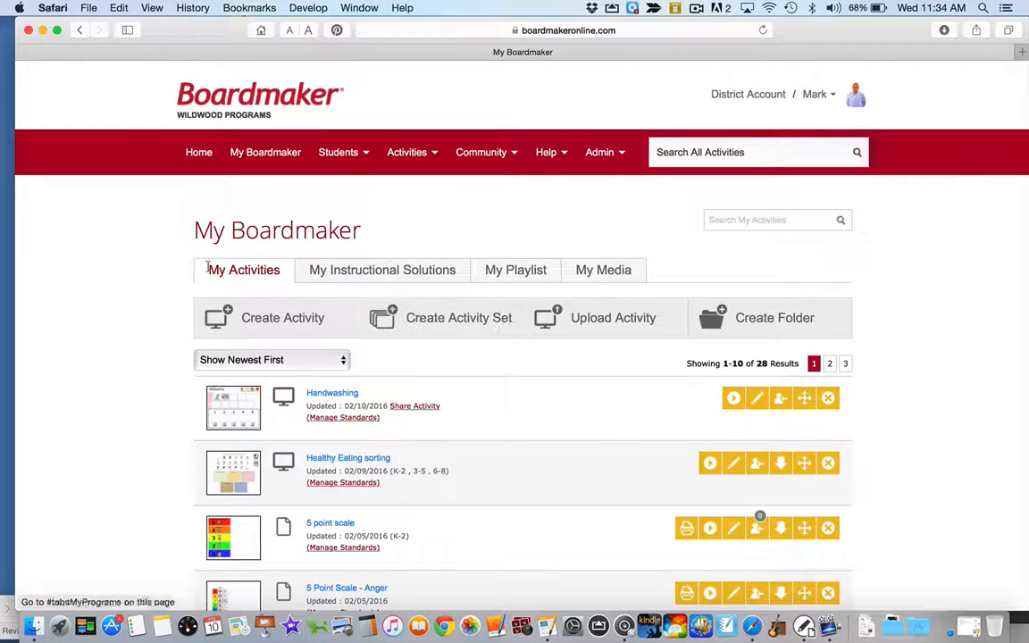
Step: Create a new folder named Social Work in My Activities and acknowledge its creation
{"action": "scroll", "coordinate": [259, 493], "scroll_direction": "down", "scroll_amount": 3}
{"action": "scroll", "coordinate": [259, 493], "scroll_direction": "down", "scroll_amount": 4}
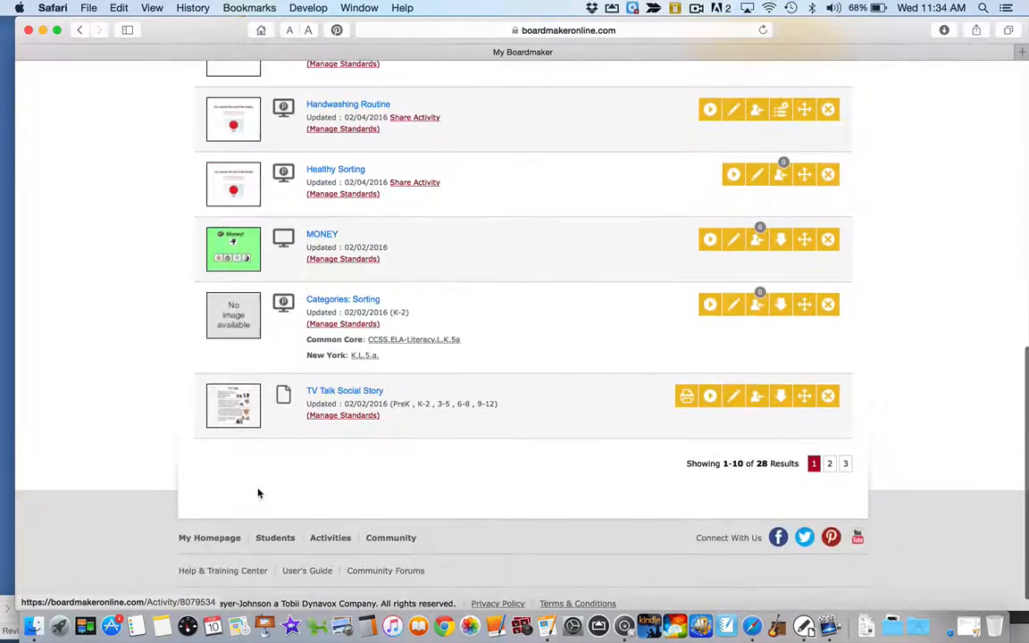
{"action": "scroll", "coordinate": [395, 375], "scroll_direction": "up", "scroll_amount": 10}
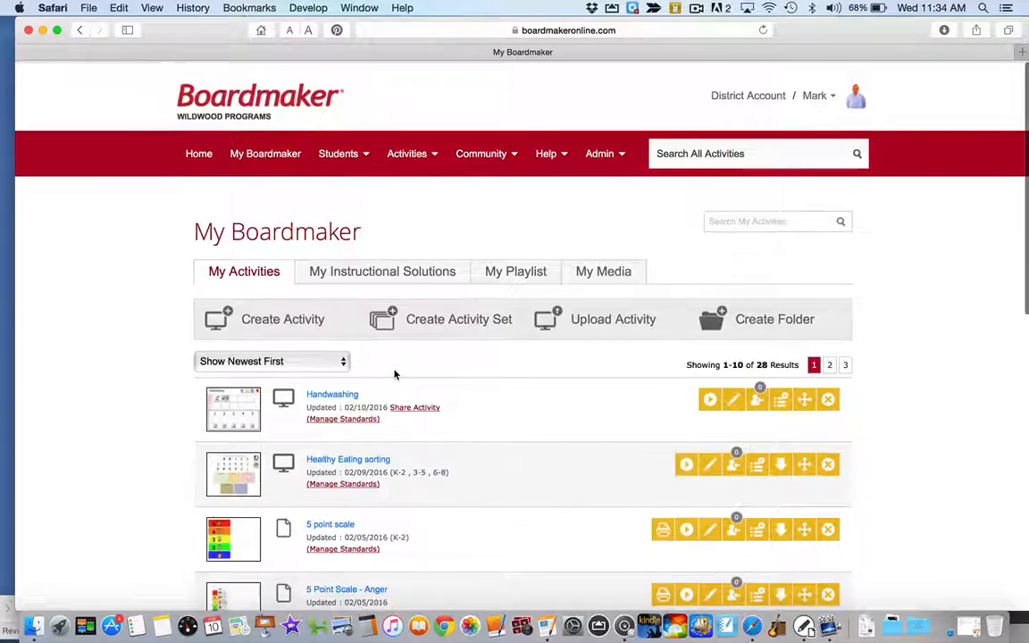
{"action": "scroll", "coordinate": [395, 375], "scroll_direction": "down", "scroll_amount": 5}
{"action": "scroll", "coordinate": [395, 374], "scroll_direction": "up", "scroll_amount": 3}
{"action": "scroll", "coordinate": [395, 374], "scroll_direction": "up", "scroll_amount": 2}
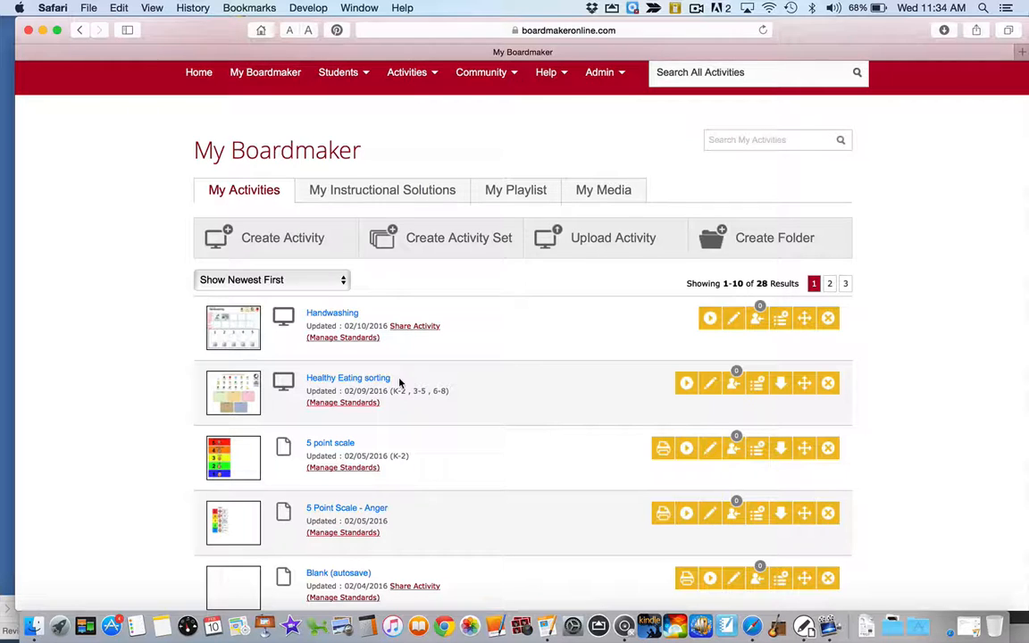
{"action": "left_click", "coordinate": [820, 239]}
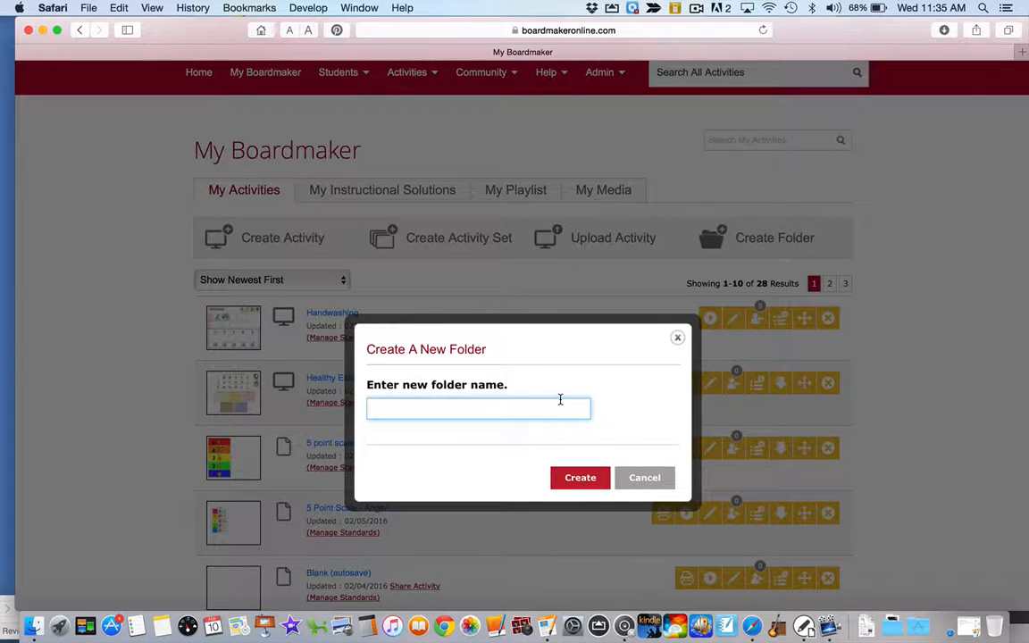
{"action": "type", "text": "Social Work"}
{"action": "left_click", "coordinate": [597, 482]}
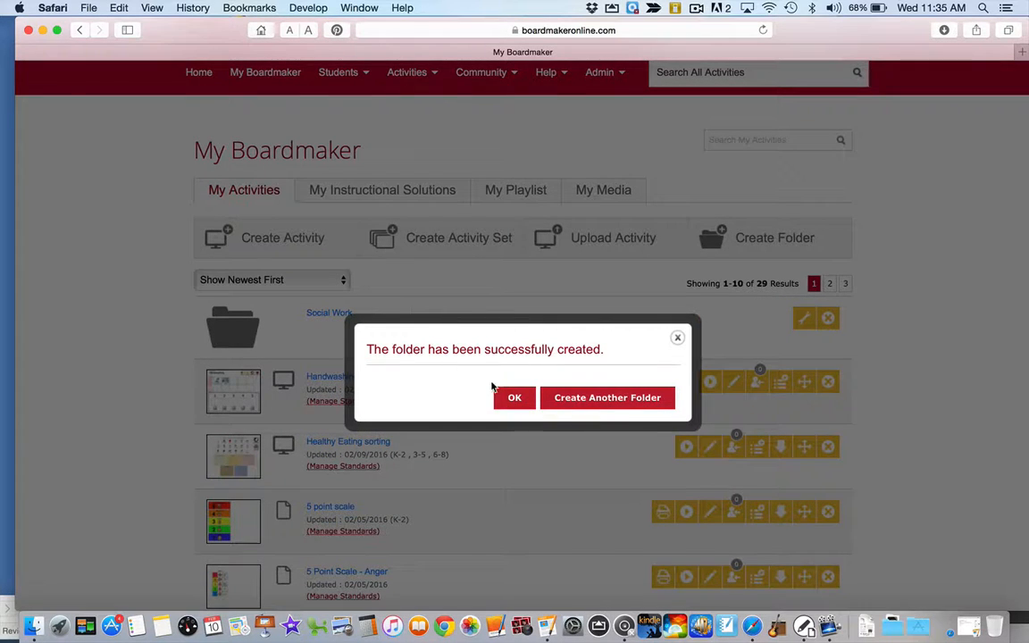
{"action": "left_click", "coordinate": [502, 394]}
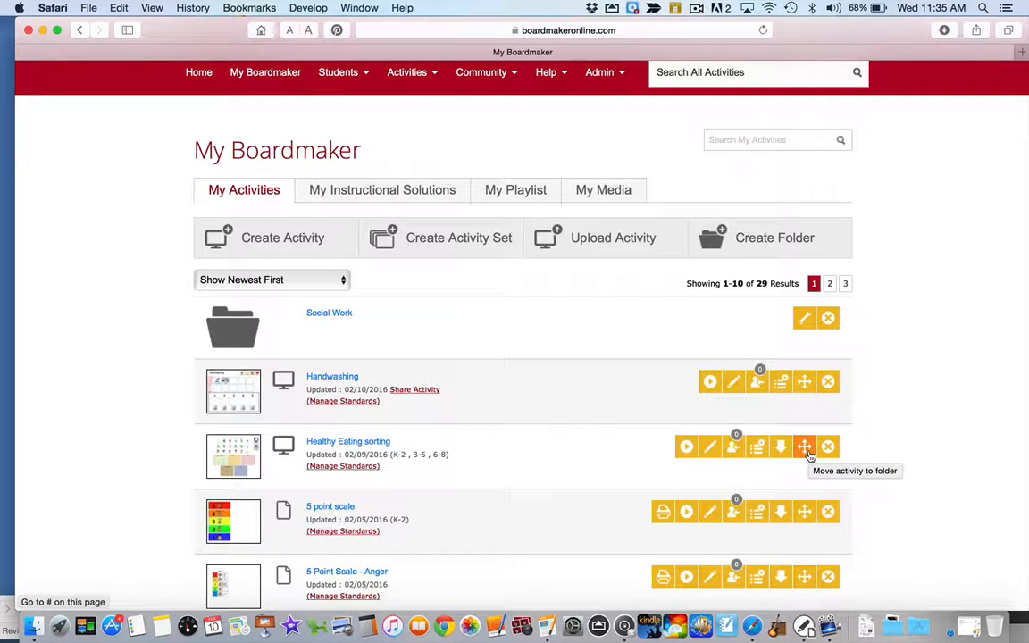
Step: Move the Healthy Eating sorting and Handwashing activities into the Social Work folder, and check the folder's contents
{"action": "left_click", "coordinate": [805, 448]}
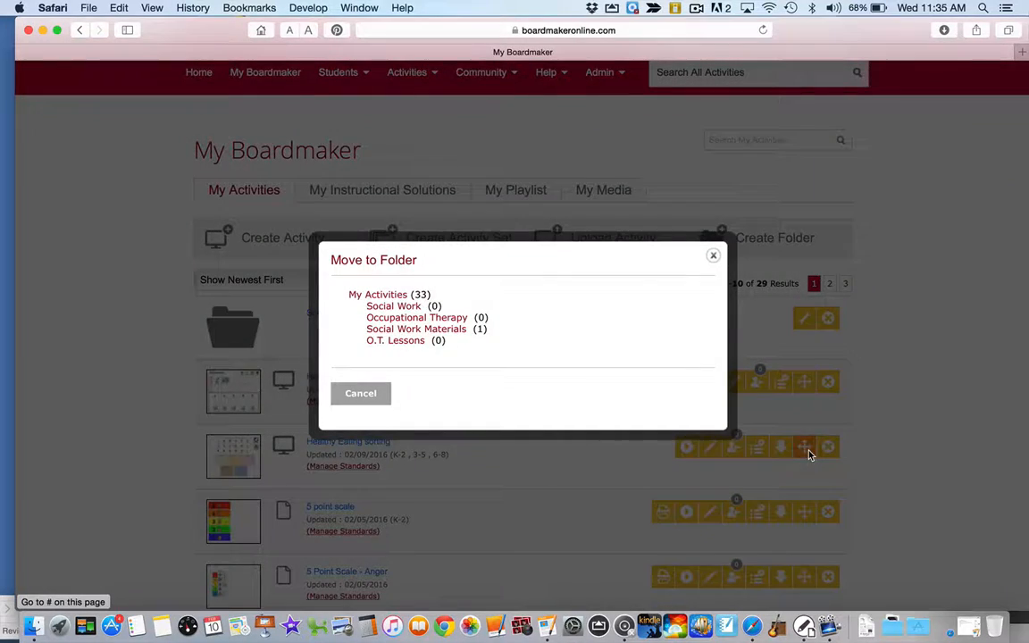
{"action": "left_click", "coordinate": [394, 306]}
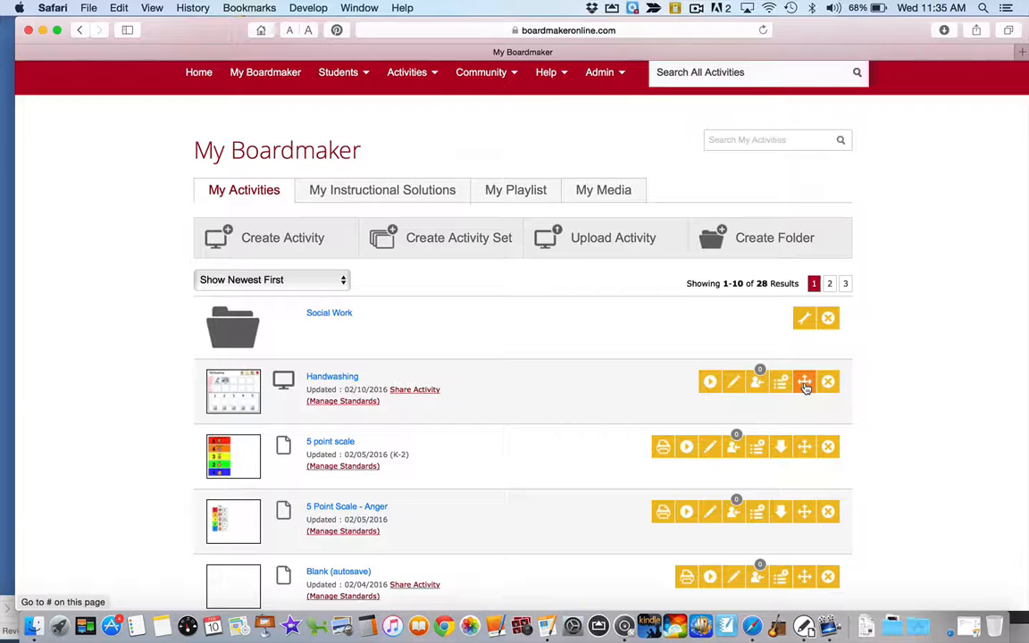
{"action": "left_click", "coordinate": [805, 386]}
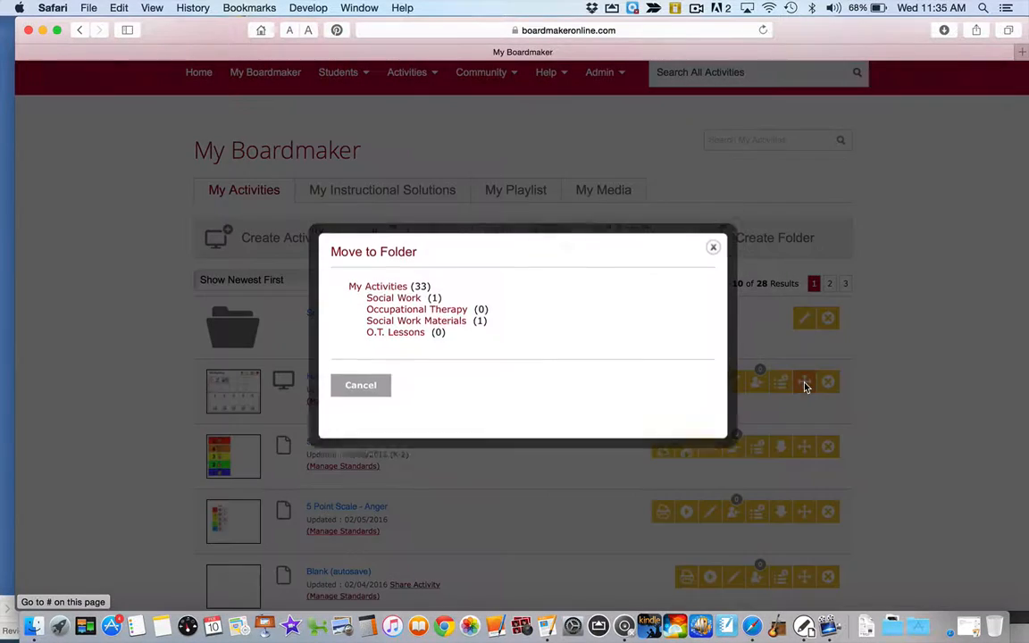
{"action": "left_click", "coordinate": [393, 306]}
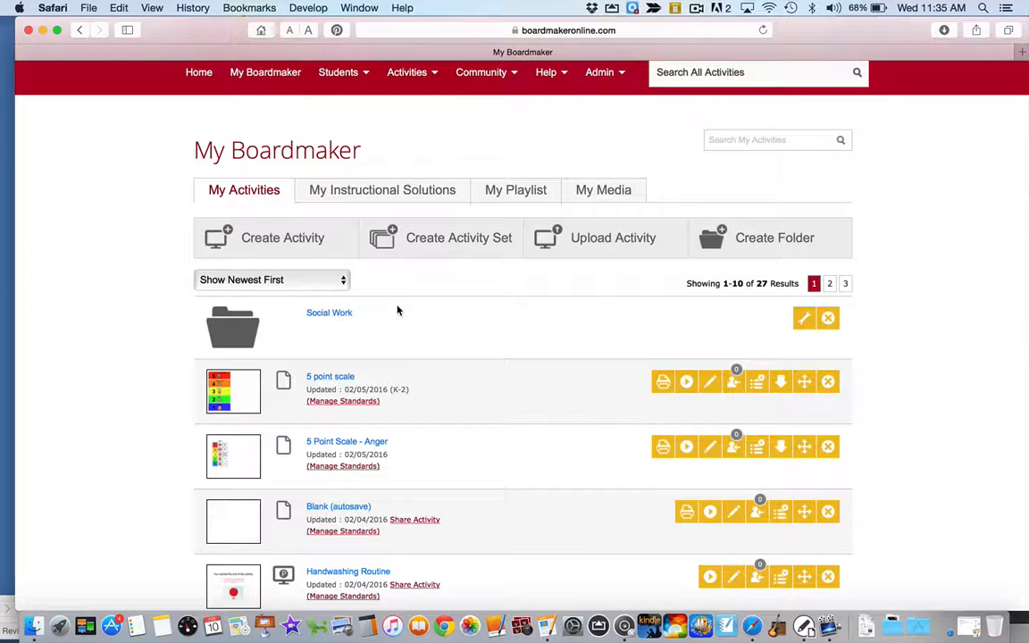
{"action": "left_click", "coordinate": [344, 314]}
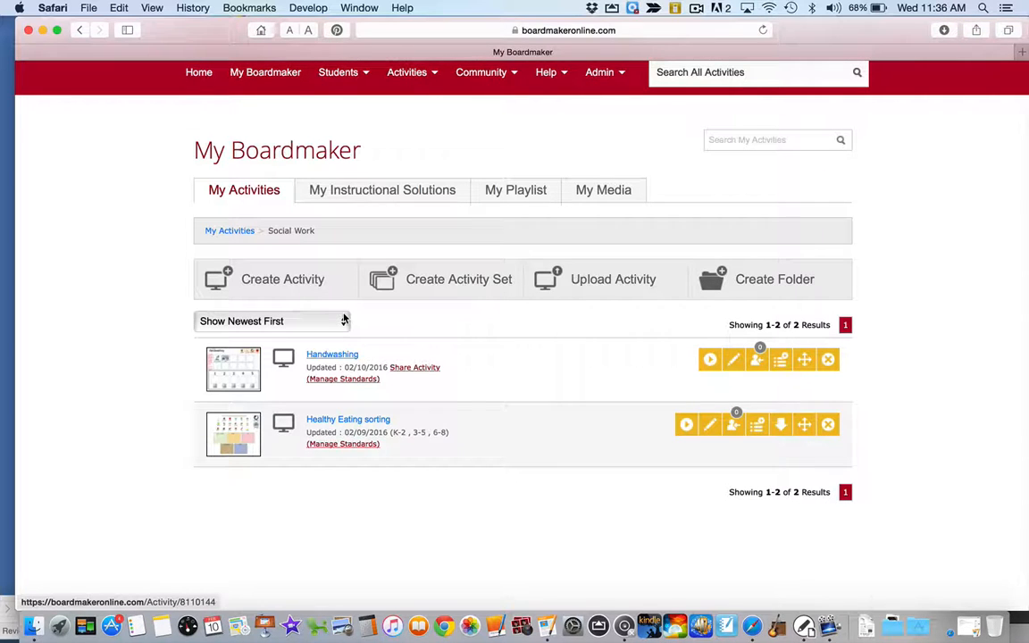
{"action": "left_click", "coordinate": [239, 233]}
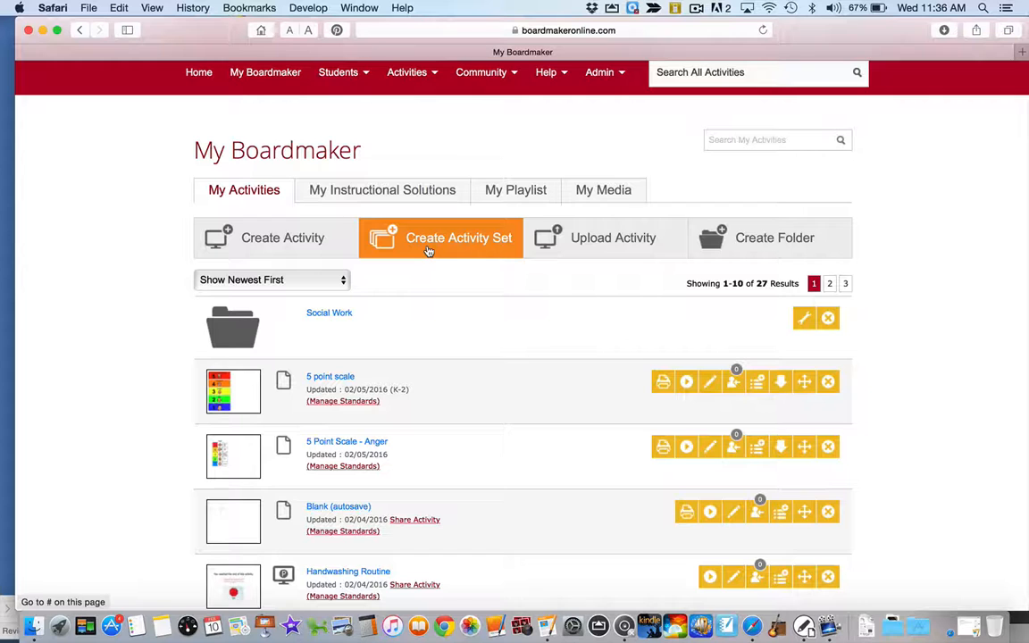
Step: Create an activity set titled OT Fine Motor with the description ".....", and save it to continue
{"action": "left_click", "coordinate": [428, 252]}
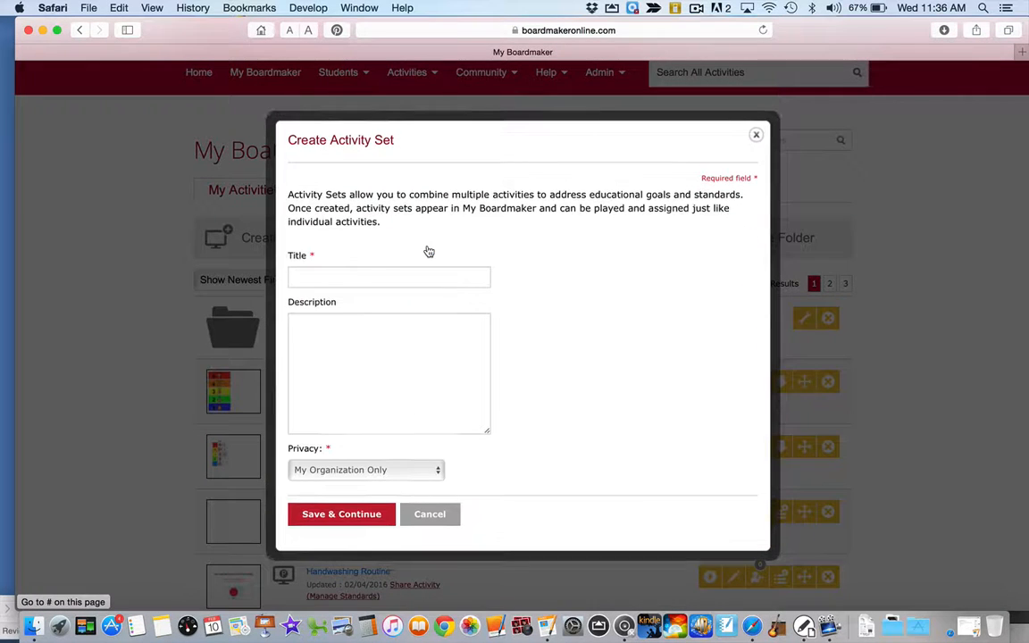
{"action": "left_click", "coordinate": [388, 276]}
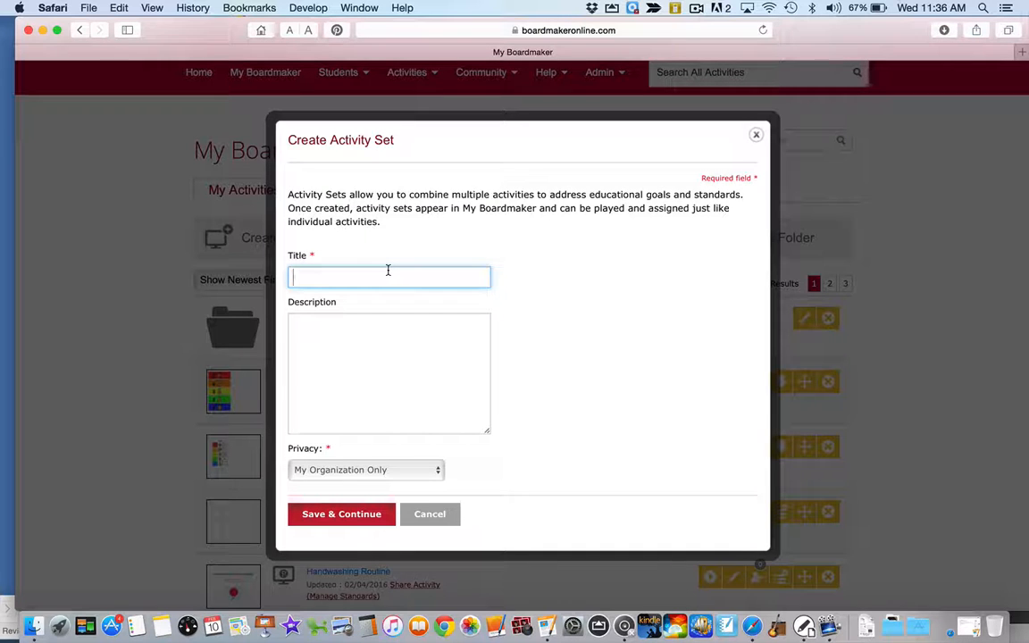
{"action": "type", "text": "OT Fine Motor"}
{"action": "key", "text": "Tab"}
{"action": "type", "text": "....."}
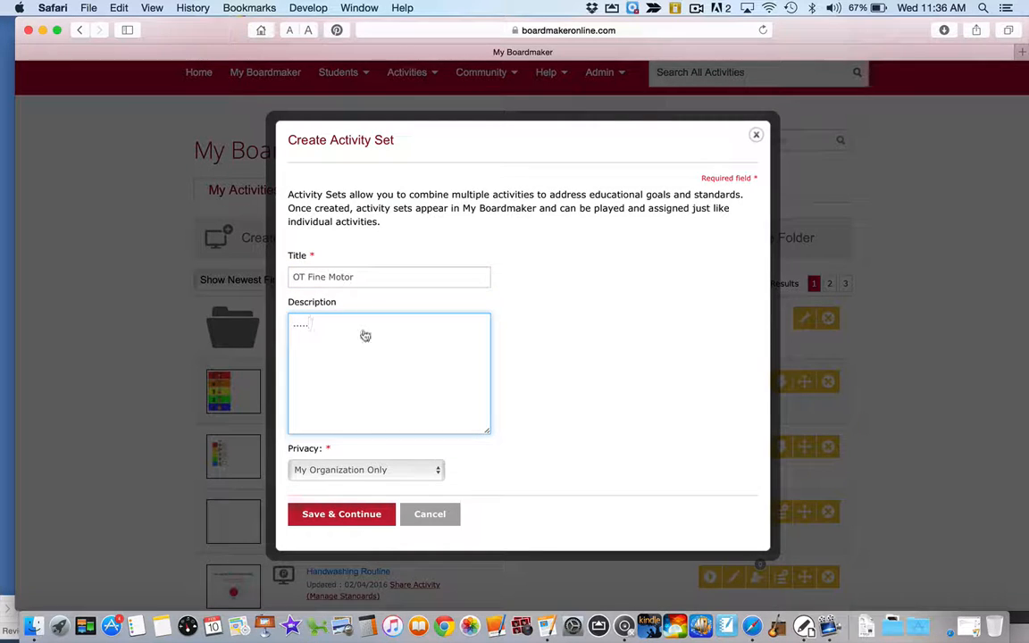
{"action": "left_click", "coordinate": [339, 515]}
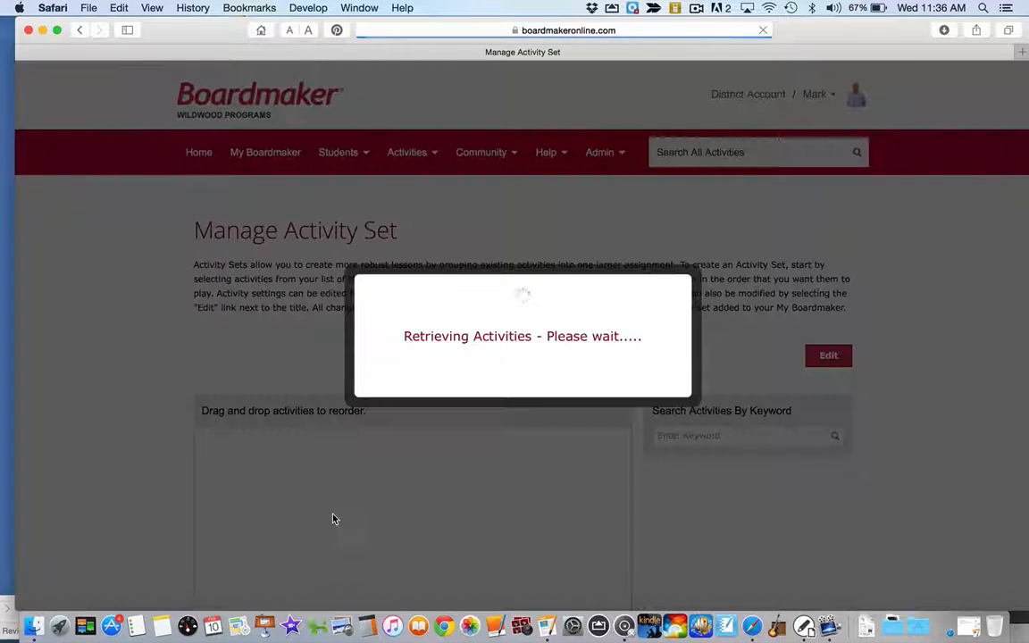
Step: Add Handwashing, Healthy Eating sorting and 5 point scale to the OT Fine Motor set in that order, and finish managing it
{"action": "scroll", "coordinate": [333, 519], "scroll_direction": "down", "scroll_amount": 5}
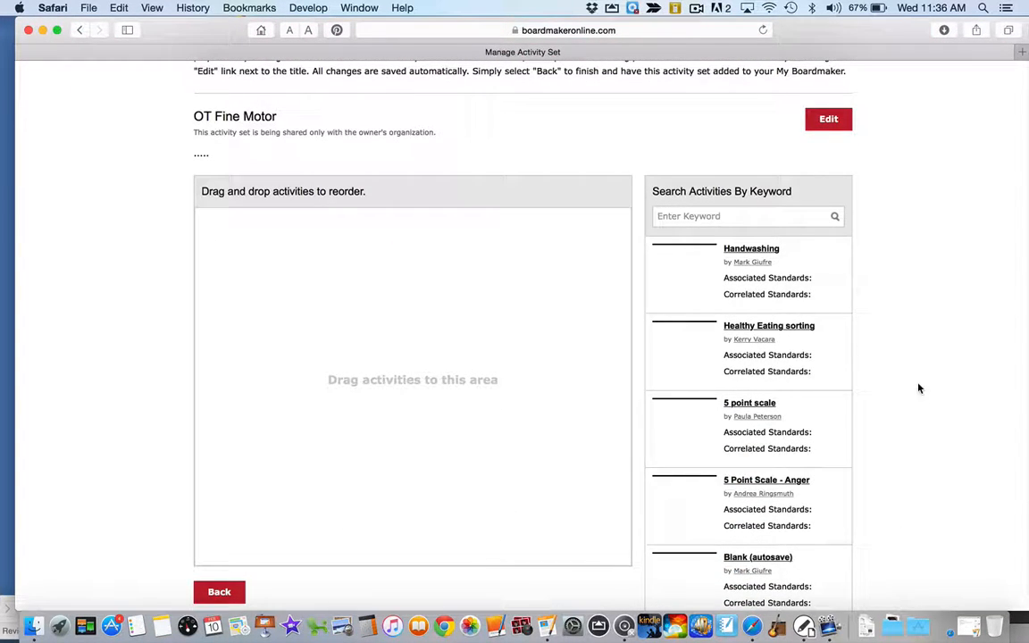
{"action": "scroll", "coordinate": [804, 446], "scroll_direction": "down", "scroll_amount": 5}
{"action": "scroll", "coordinate": [733, 268], "scroll_direction": "up", "scroll_amount": 10}
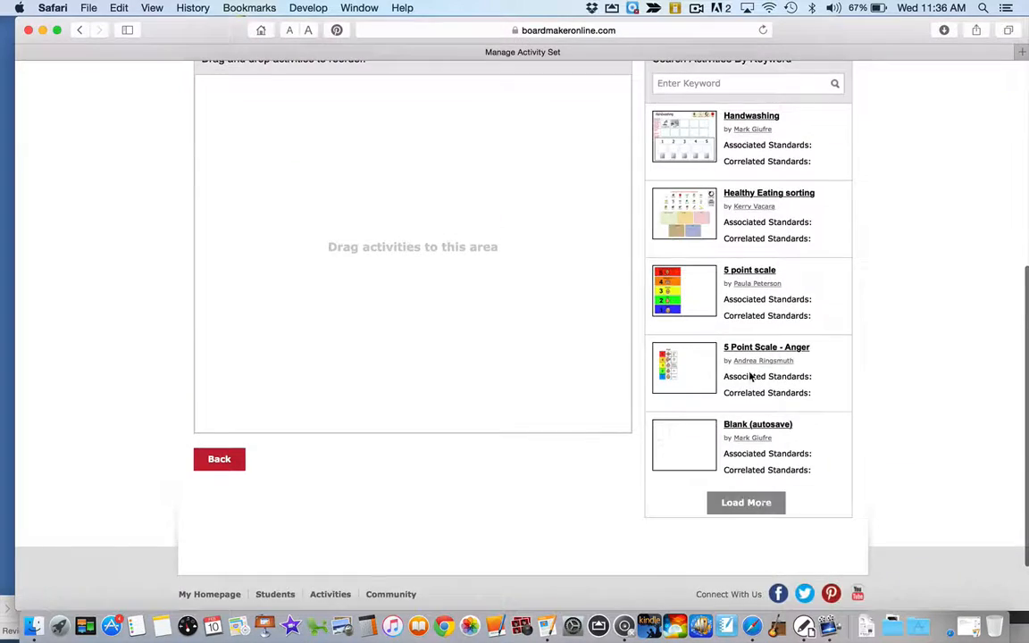
{"action": "scroll", "coordinate": [723, 158], "scroll_direction": "down", "scroll_amount": 5}
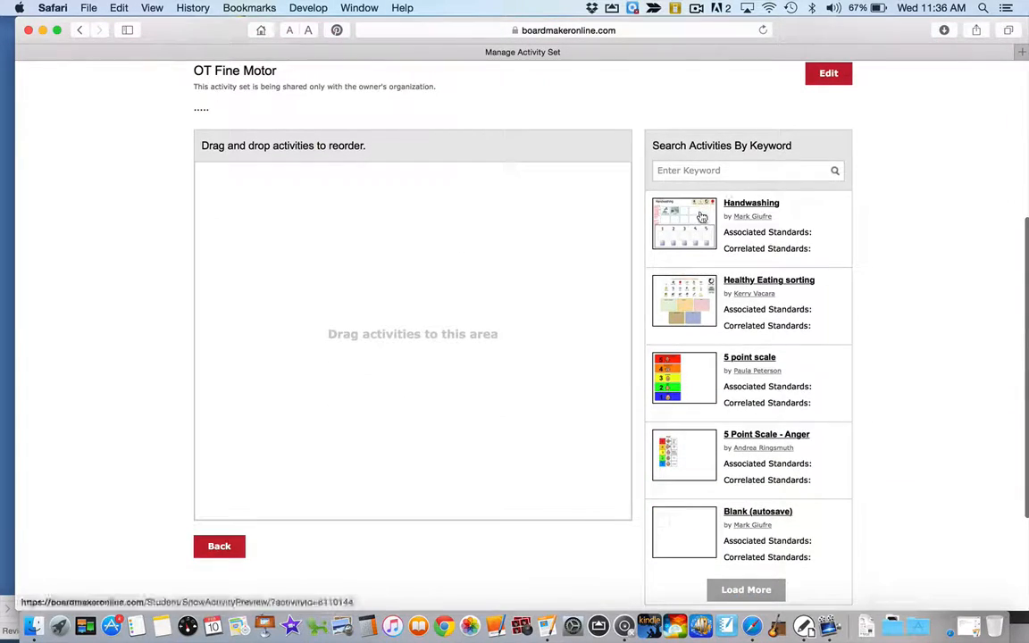
{"action": "left_click_drag", "start_coordinate": [683, 221], "coordinate": [295, 219]}
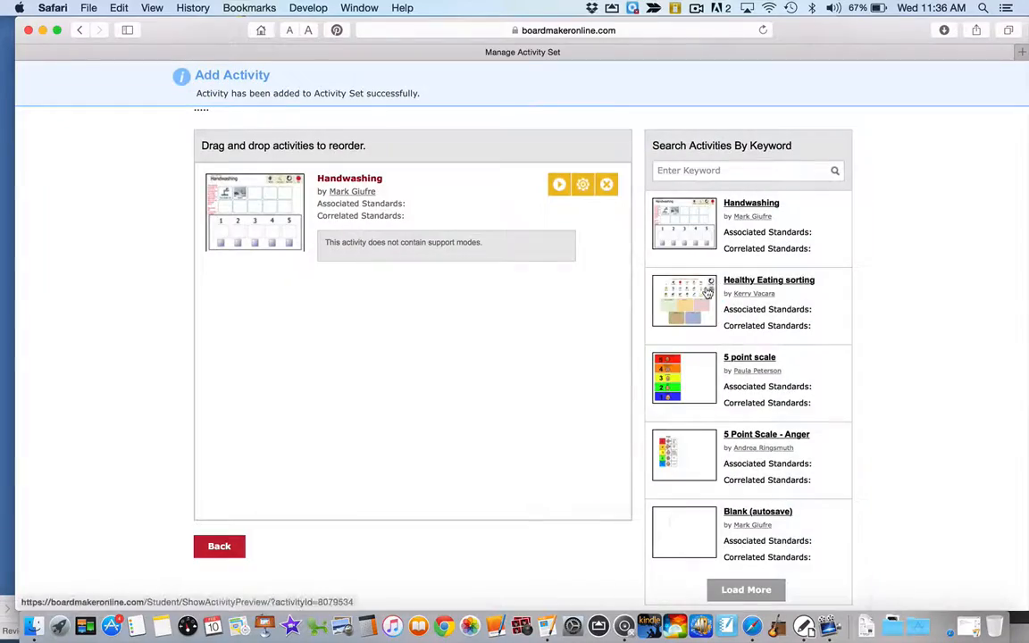
{"action": "left_click_drag", "start_coordinate": [674, 274], "coordinate": [252, 284]}
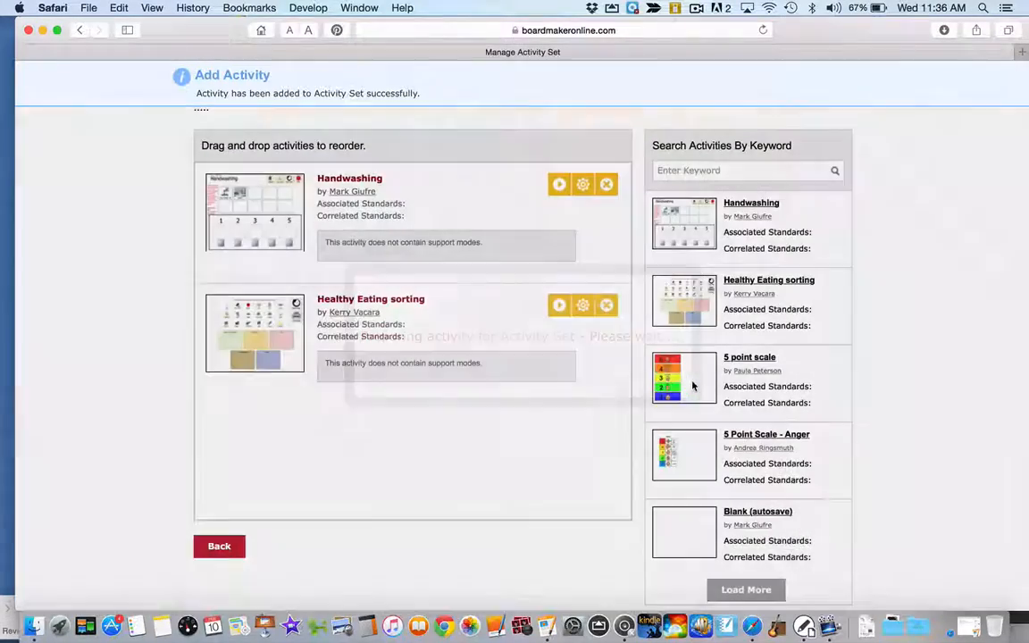
{"action": "left_click_drag", "start_coordinate": [689, 386], "coordinate": [230, 457]}
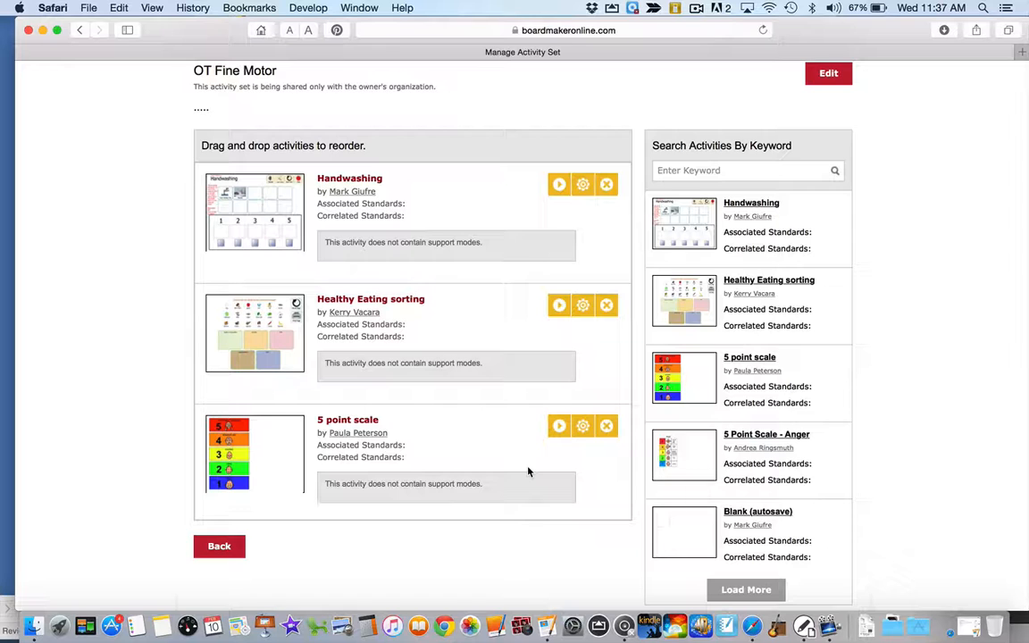
{"action": "left_click", "coordinate": [226, 554]}
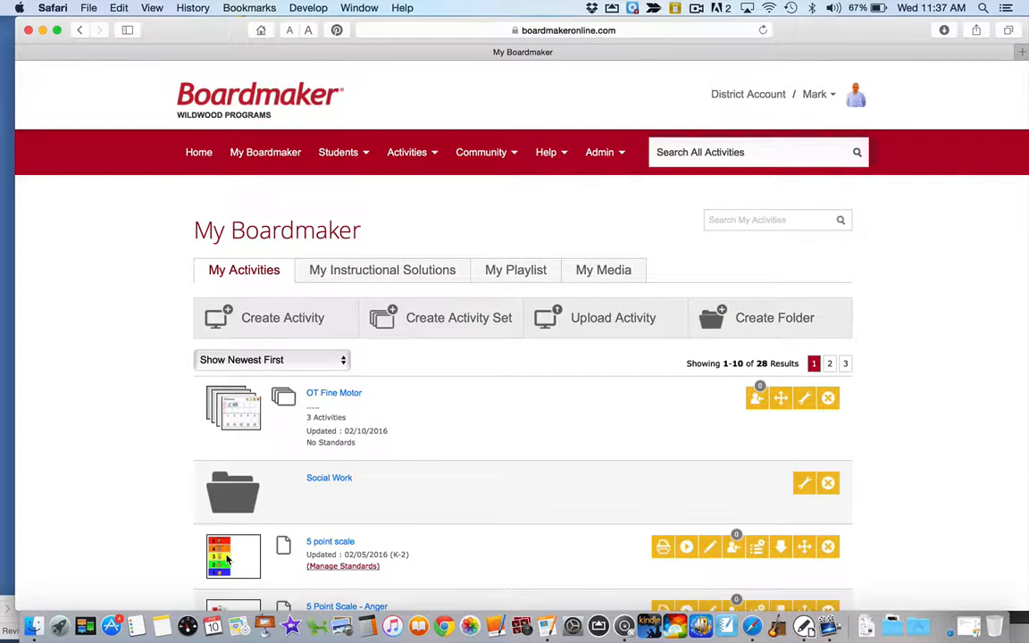
Step: Open the OT Fine Motor activity set to review its activities, and return to the activity list
{"action": "scroll", "coordinate": [226, 558], "scroll_direction": "down", "scroll_amount": 4}
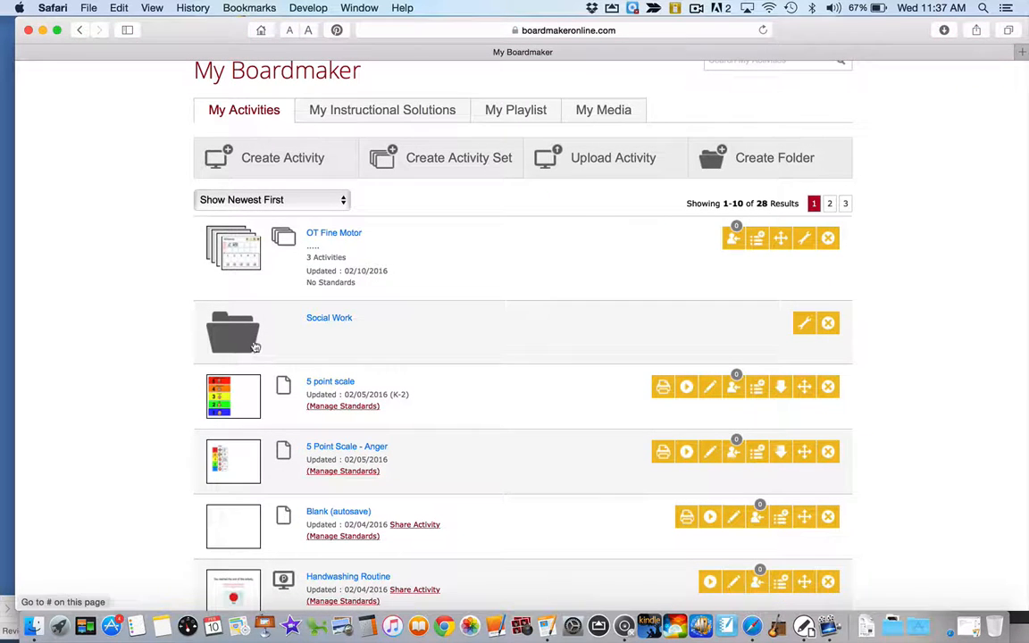
{"action": "left_click", "coordinate": [342, 235]}
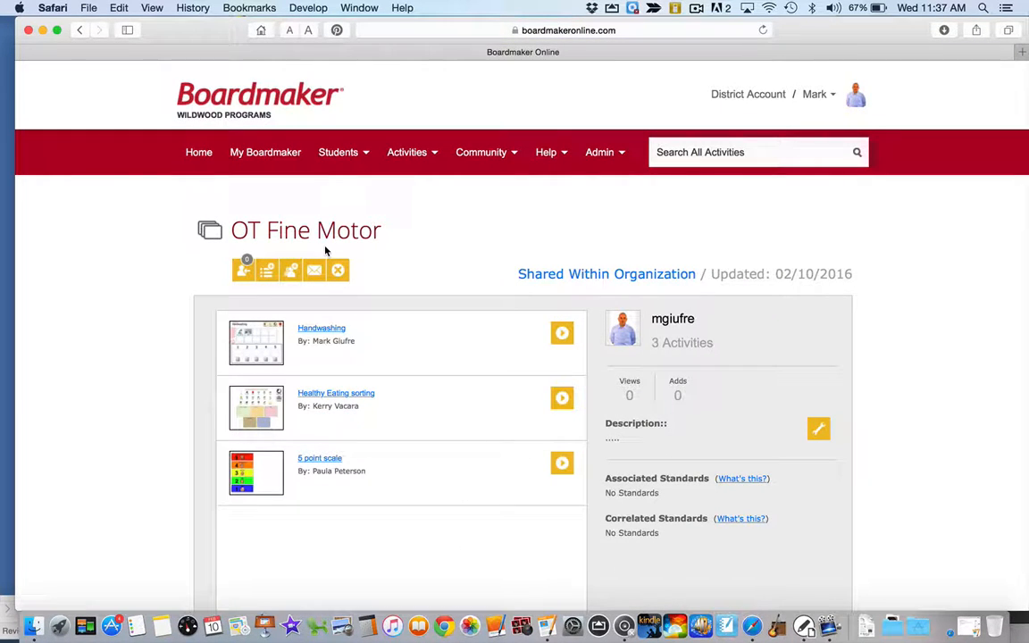
{"action": "left_click", "coordinate": [78, 31]}
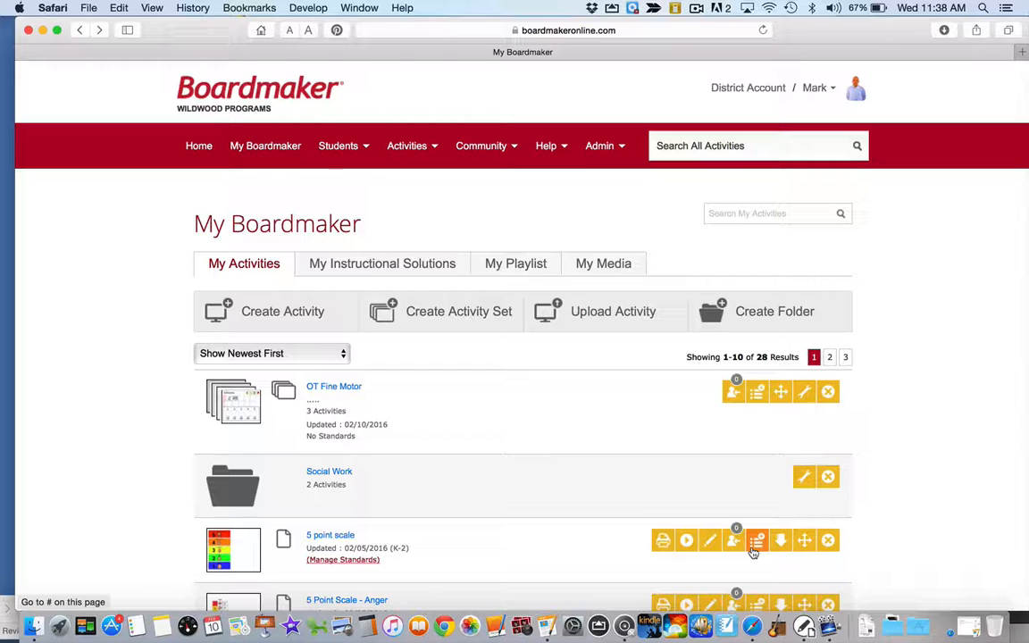
Step: Check the existing playlist and add the 5 Point Scale - Anger activity from My Activities to it
{"action": "left_click", "coordinate": [532, 266]}
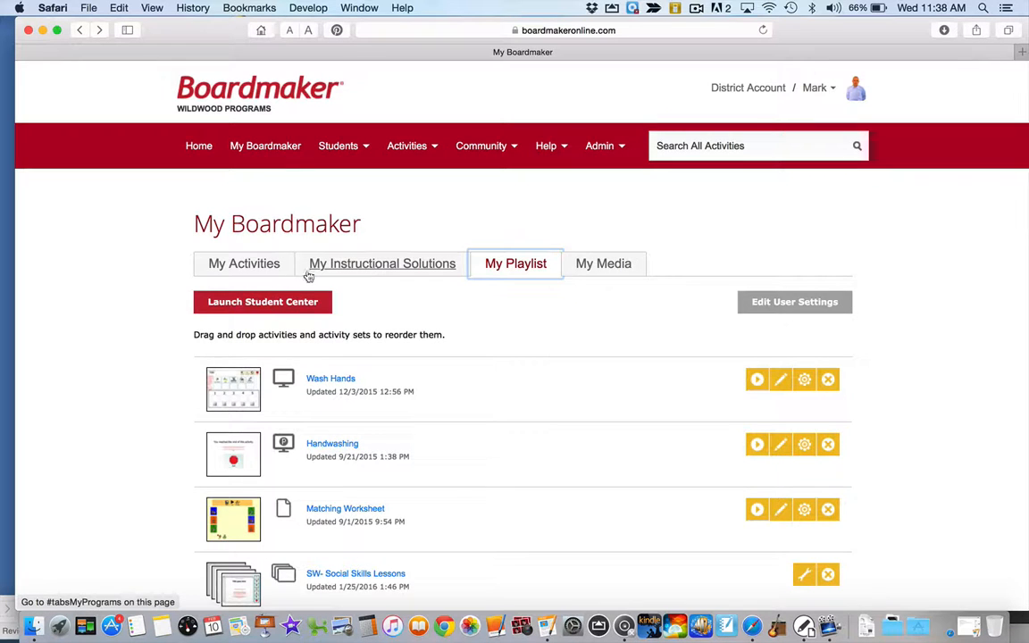
{"action": "left_click", "coordinate": [274, 271]}
{"action": "scroll", "coordinate": [494, 426], "scroll_direction": "down", "scroll_amount": 5}
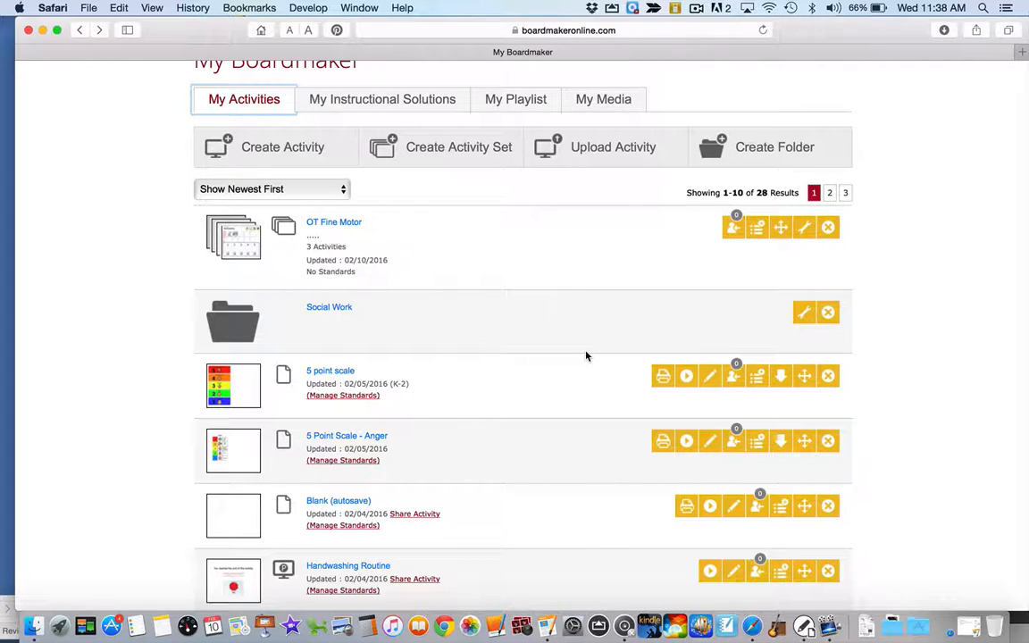
{"action": "left_click", "coordinate": [758, 443]}
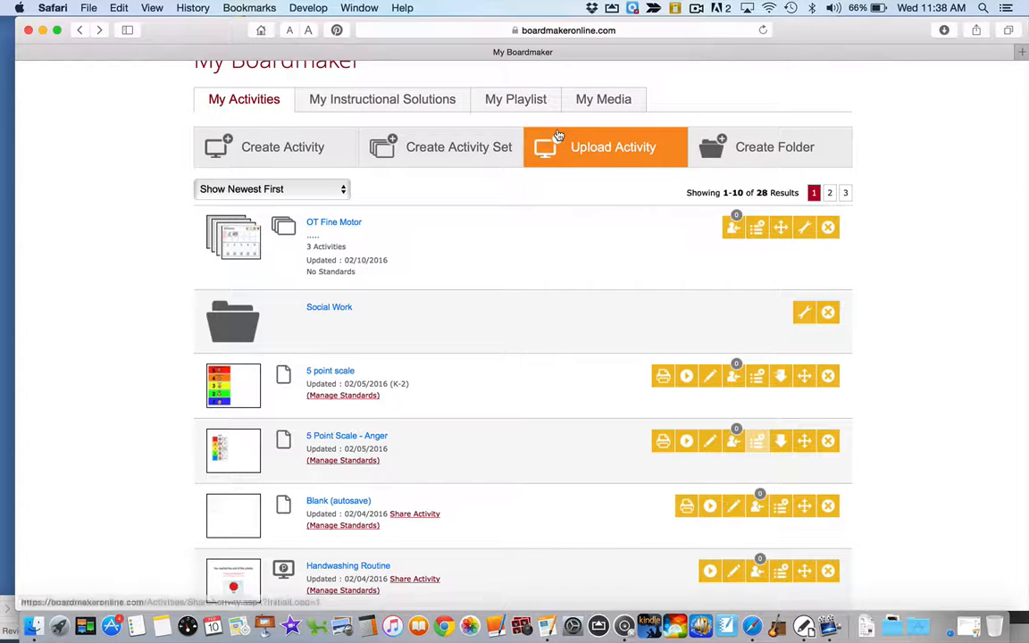
Step: Remove the 5 Point Scale - Anger activity from My Playlist, confirm the removal, and return to My Activities
{"action": "left_click", "coordinate": [522, 96]}
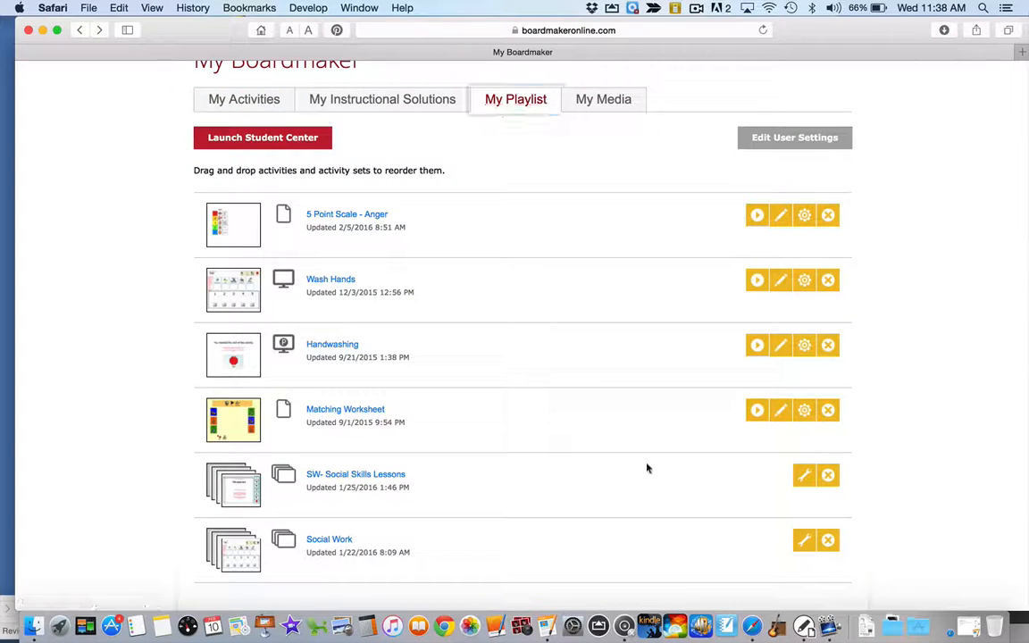
{"action": "scroll", "coordinate": [835, 232], "scroll_direction": "up", "scroll_amount": 4}
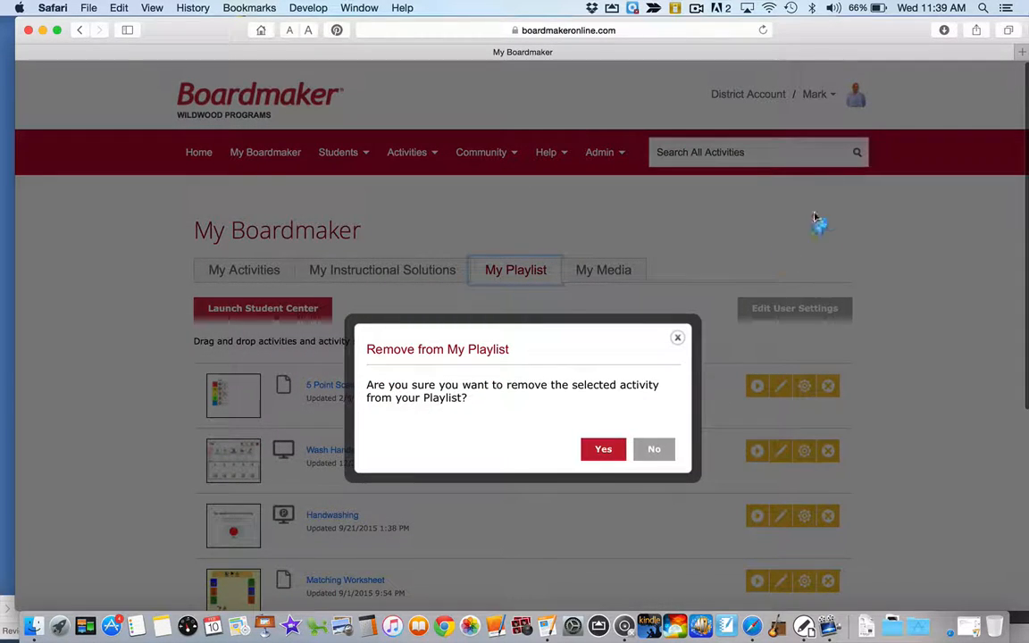
{"action": "left_click", "coordinate": [597, 450]}
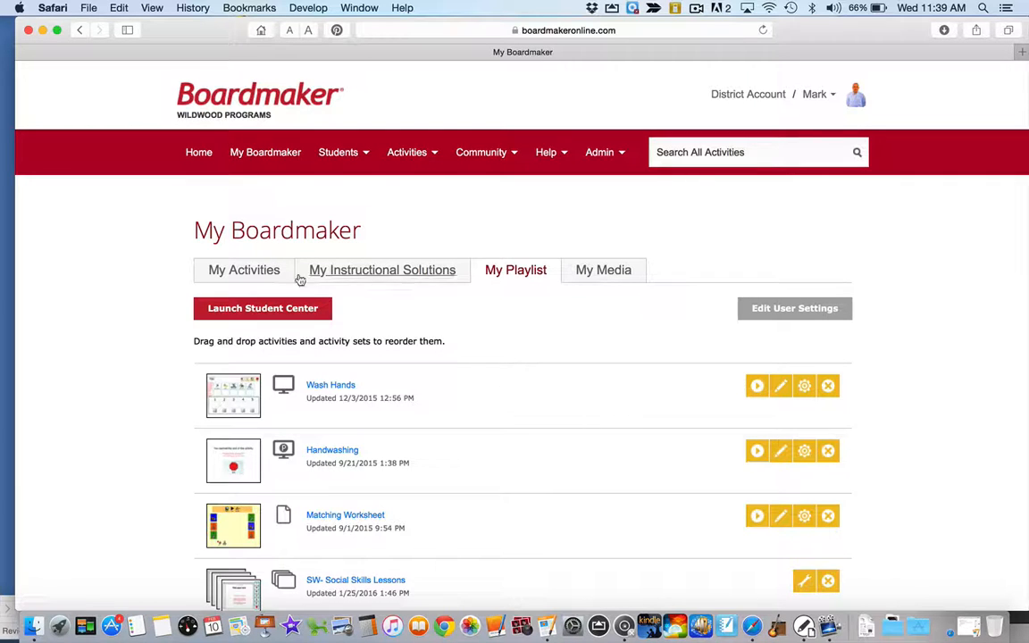
{"action": "left_click", "coordinate": [262, 268]}
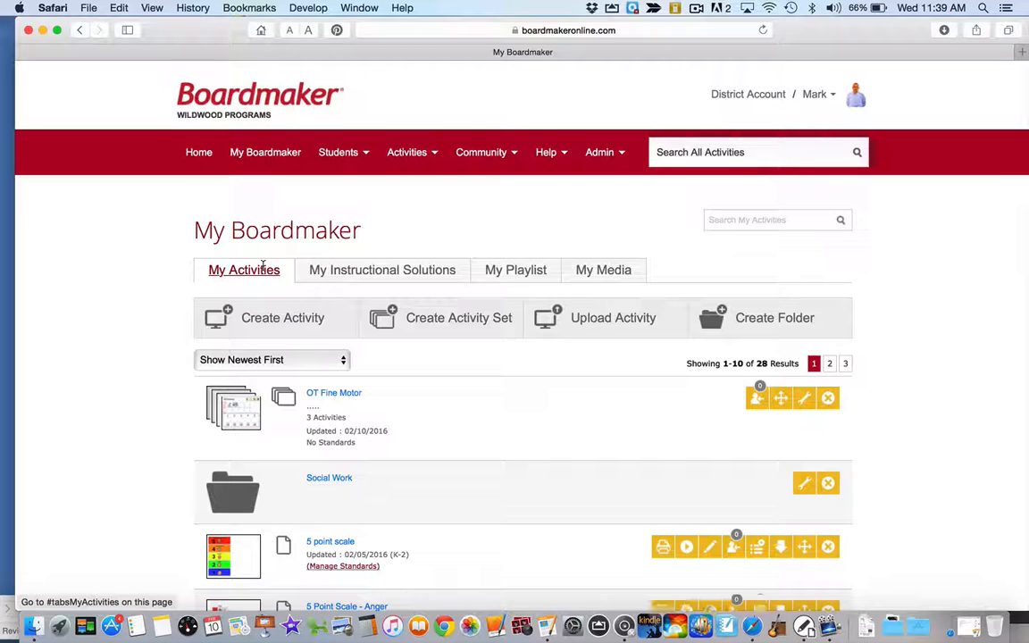
{"action": "left_click", "coordinate": [268, 270]}
{"action": "scroll", "coordinate": [349, 483], "scroll_direction": "down", "scroll_amount": 3}
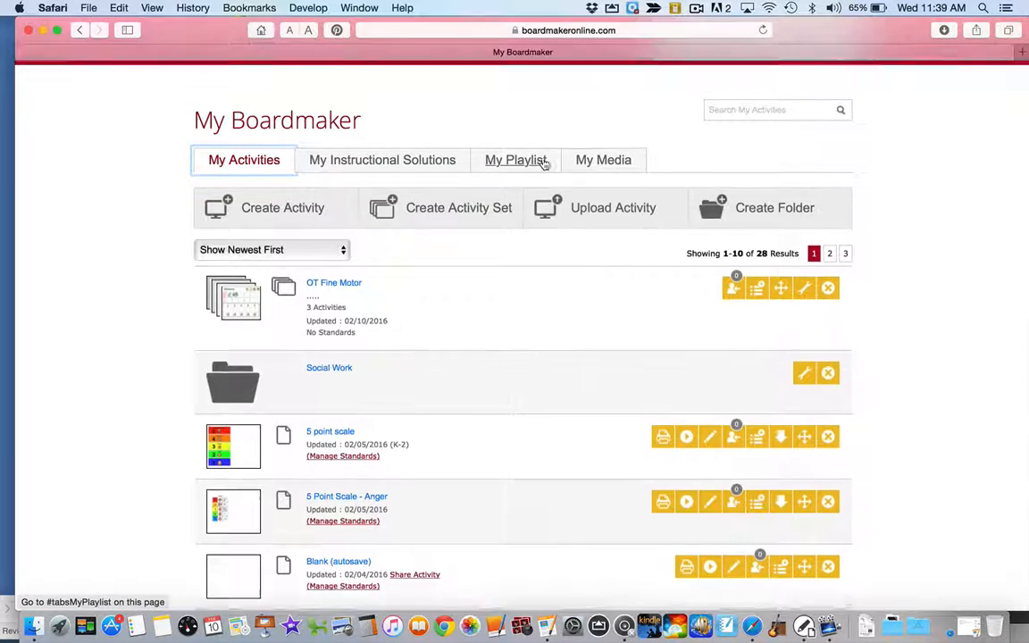
{"action": "scroll", "coordinate": [543, 164], "scroll_direction": "up", "scroll_amount": 3}
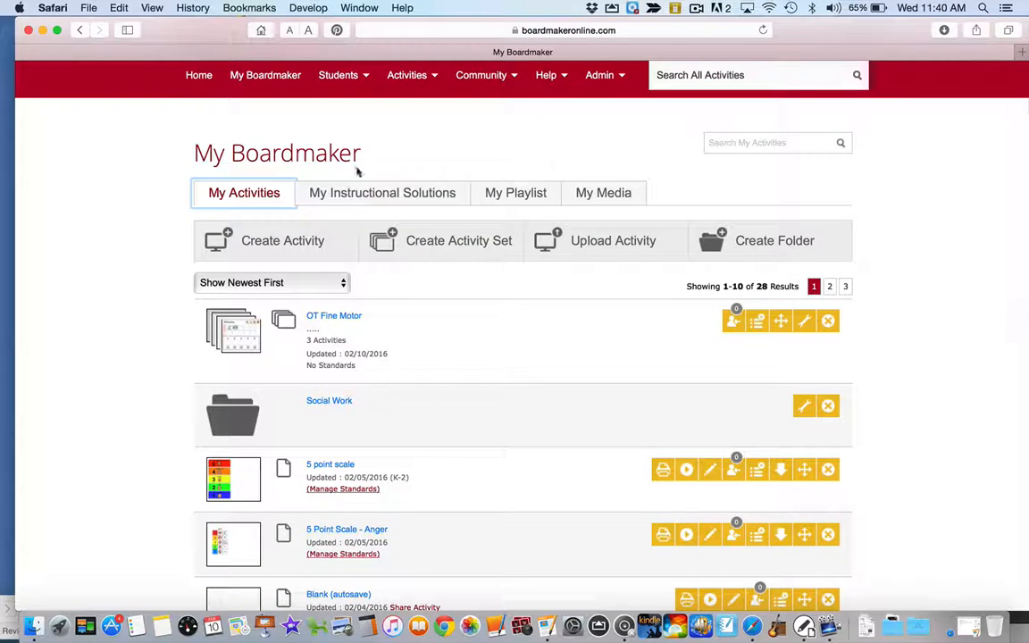